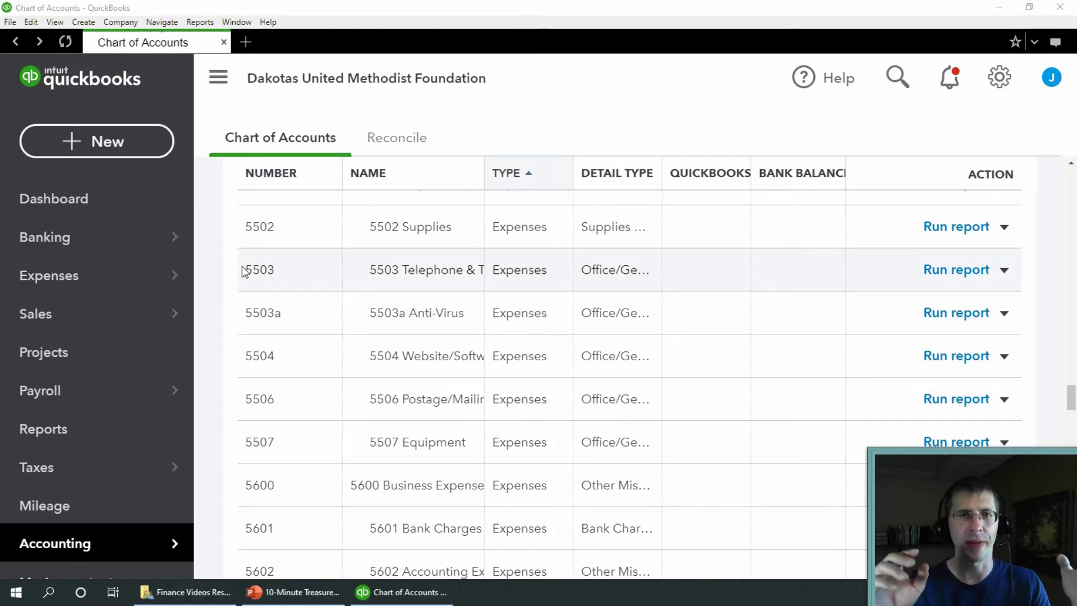
Highlight accounts 5503 Telephone & Technology and 5503a Anti-Virus, then run the 5503a QuickReport.
{"action": "triple_click", "coordinate": [488, 271]}
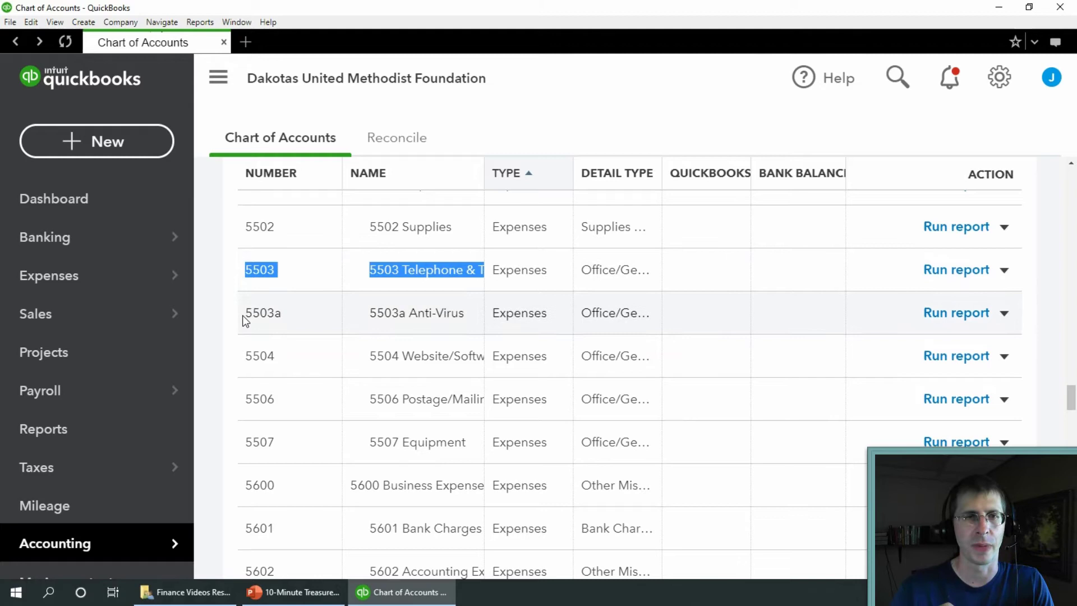
{"action": "left_click_drag", "start_coordinate": [243, 317], "coordinate": [493, 337]}
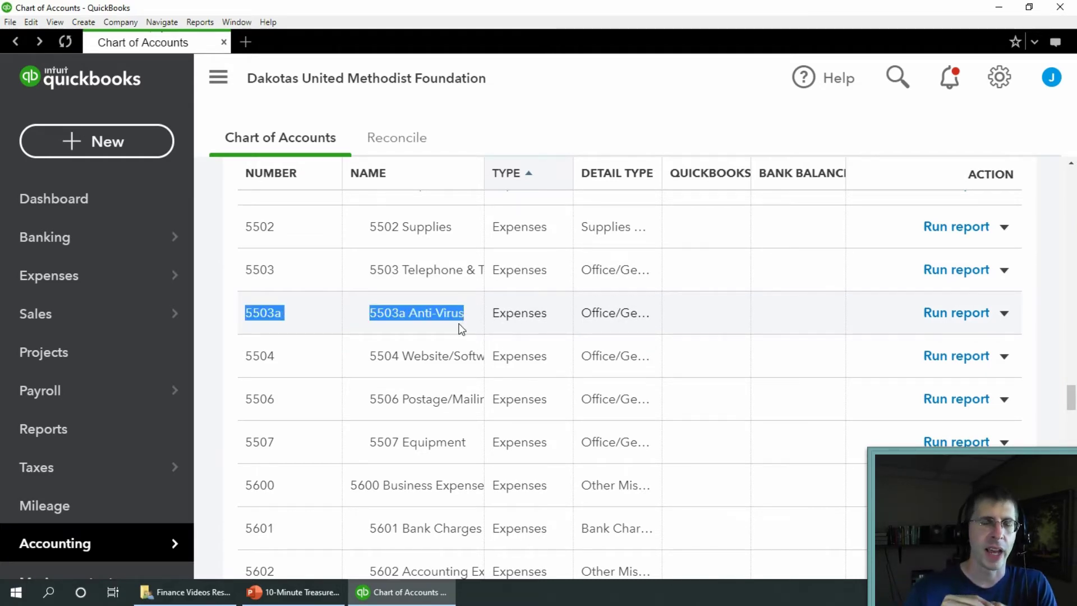
{"action": "left_click", "coordinate": [971, 315]}
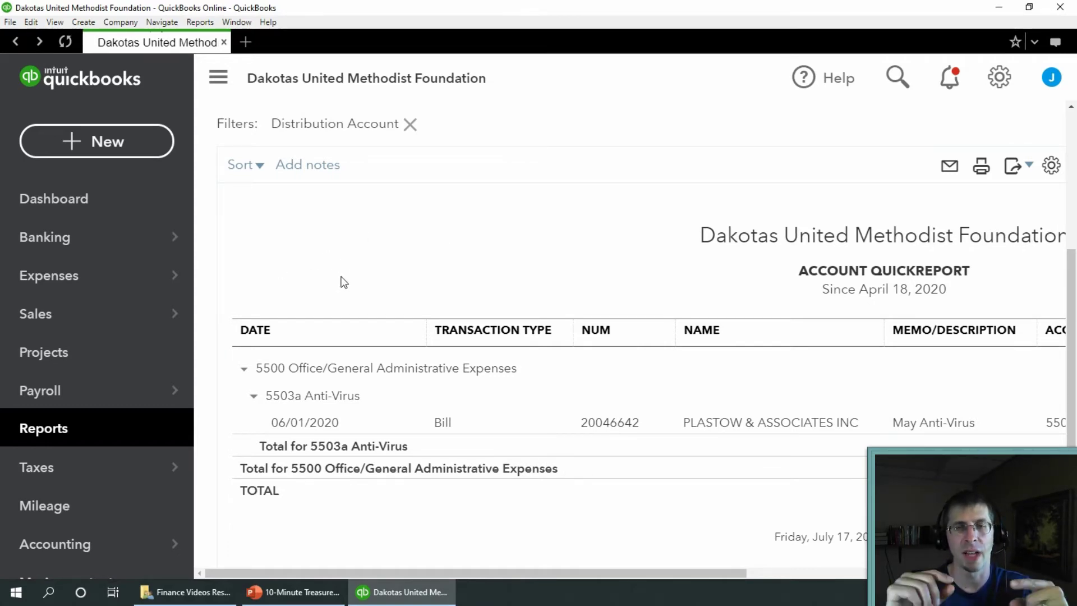
{"action": "mouse_move", "coordinate": [33, 549]}
{"action": "left_click", "coordinate": [264, 504]}
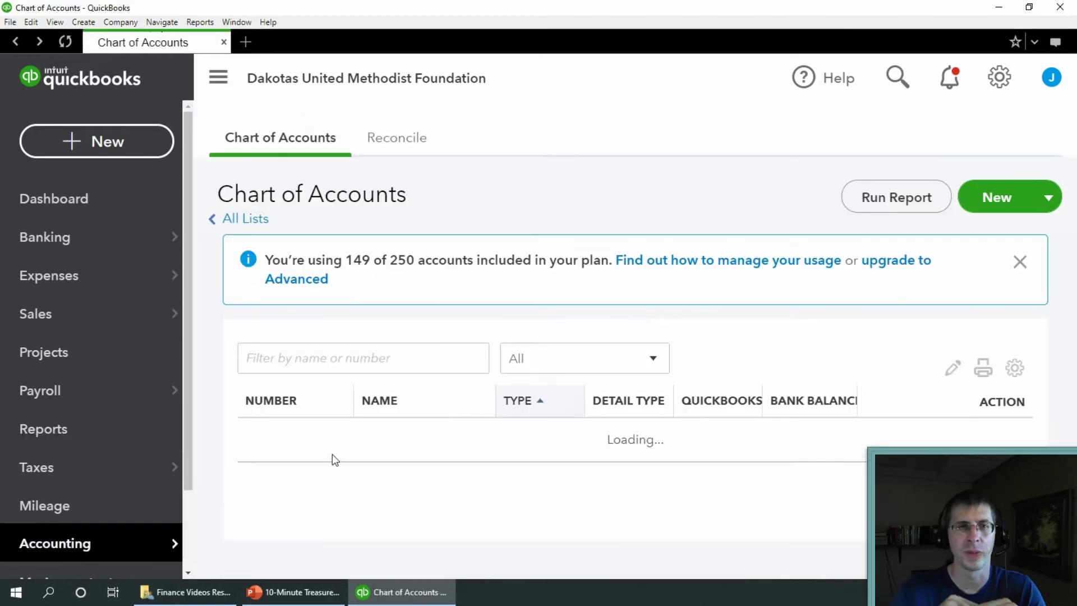
{"action": "scroll", "coordinate": [473, 353], "scroll_direction": "down", "scroll_amount": 10}
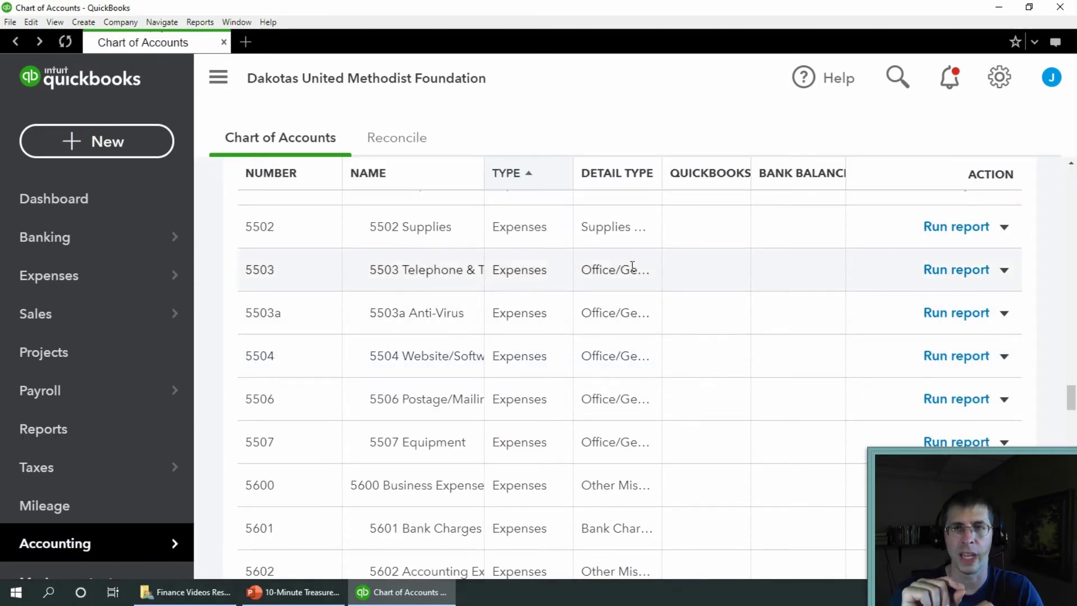
{"action": "left_click", "coordinate": [1004, 271]}
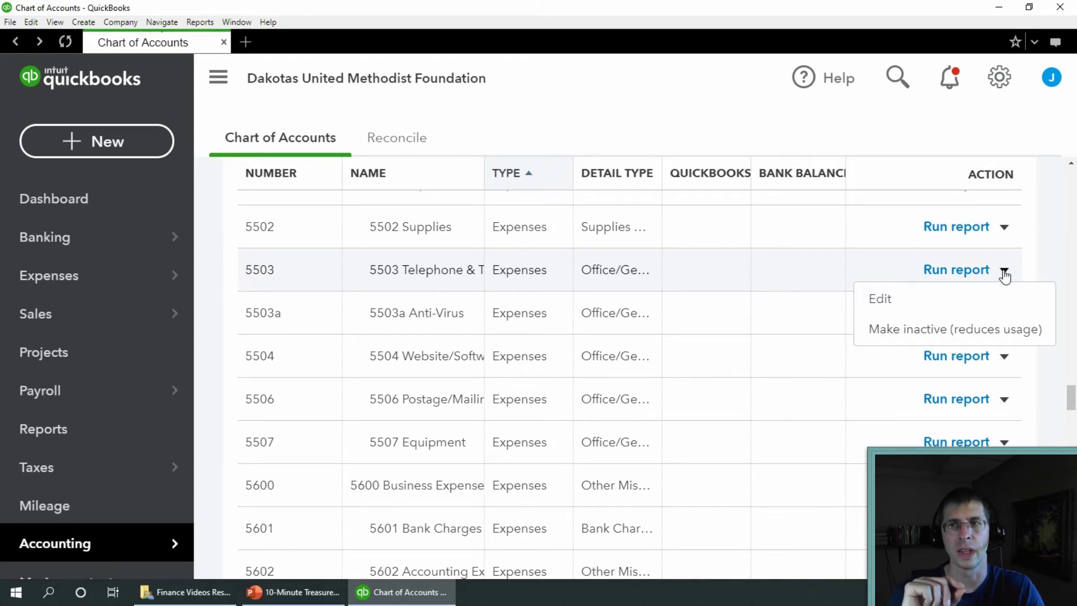
{"action": "left_click", "coordinate": [908, 296]}
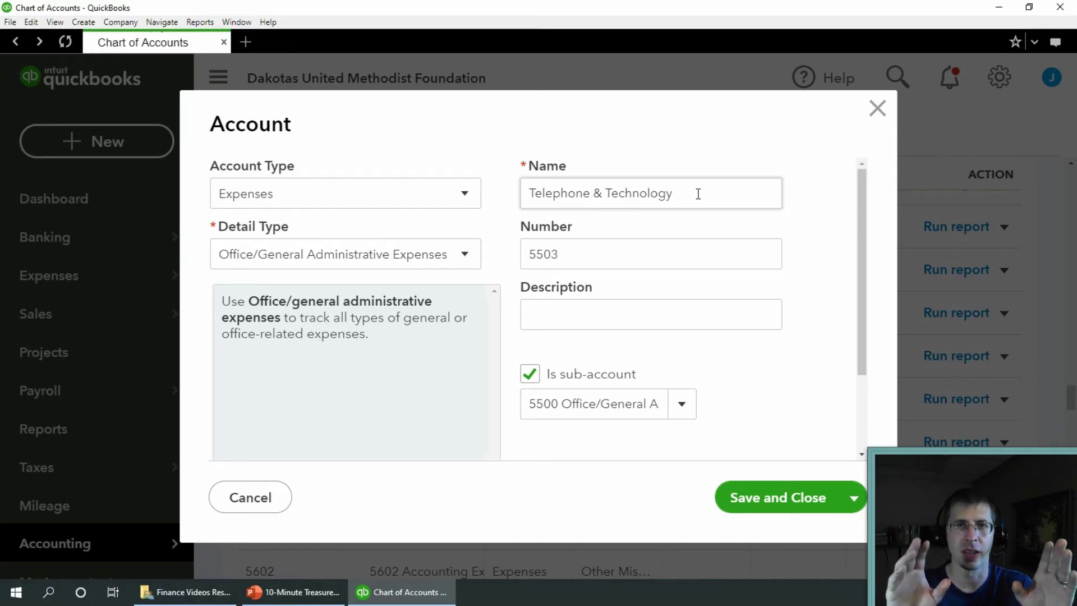
{"action": "left_click_drag", "start_coordinate": [698, 194], "coordinate": [468, 199]}
{"action": "key", "text": "ctrl+c"}
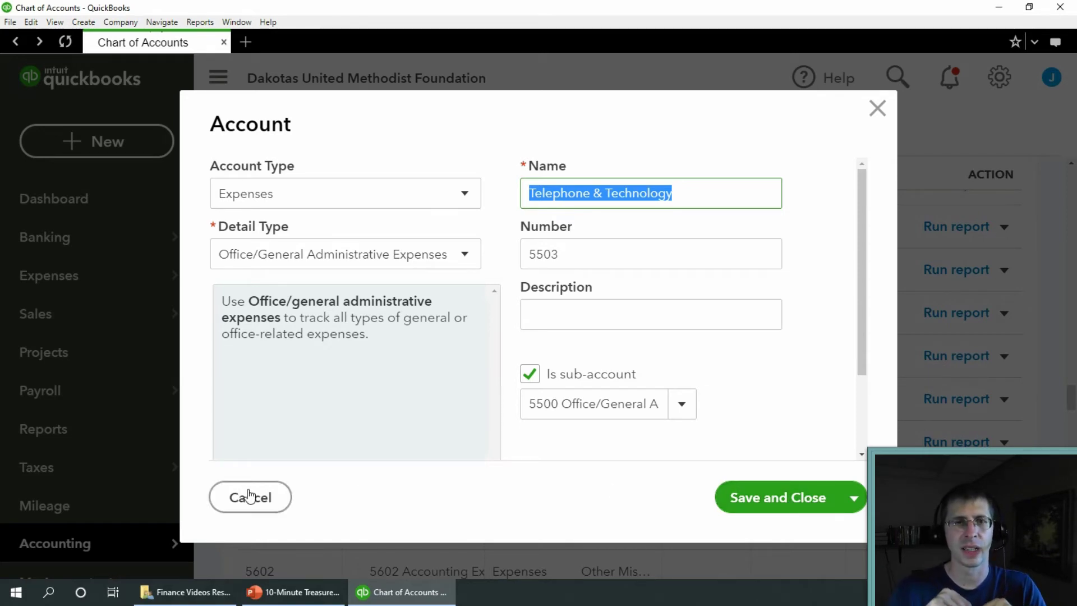
{"action": "left_click", "coordinate": [250, 497]}
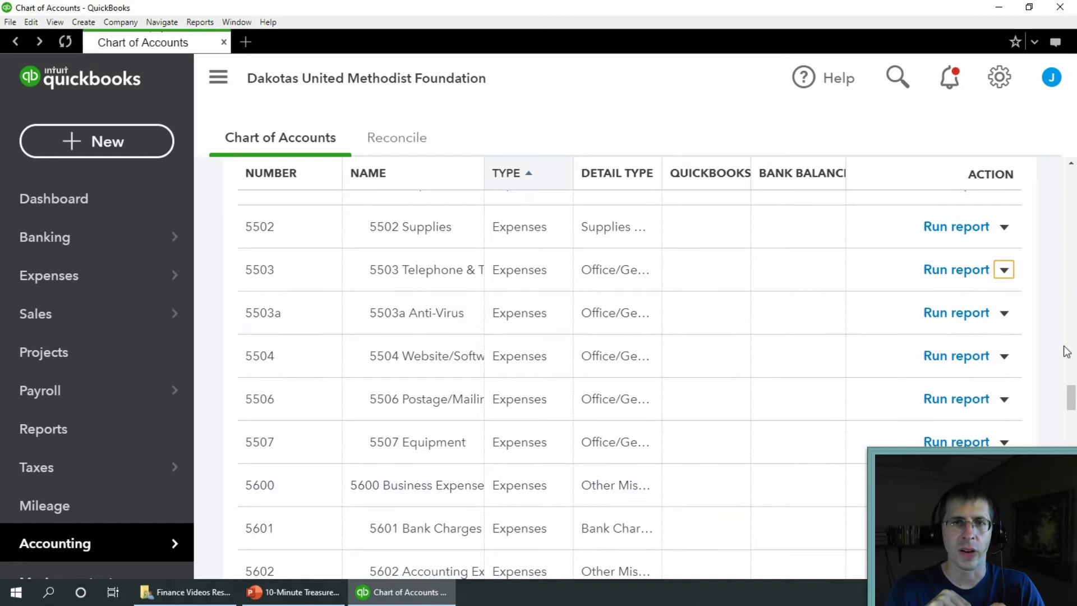
Edit account 5503a Anti-Virus to become 5503 Telephone & Technology and save it.
{"action": "left_click", "coordinate": [1004, 313]}
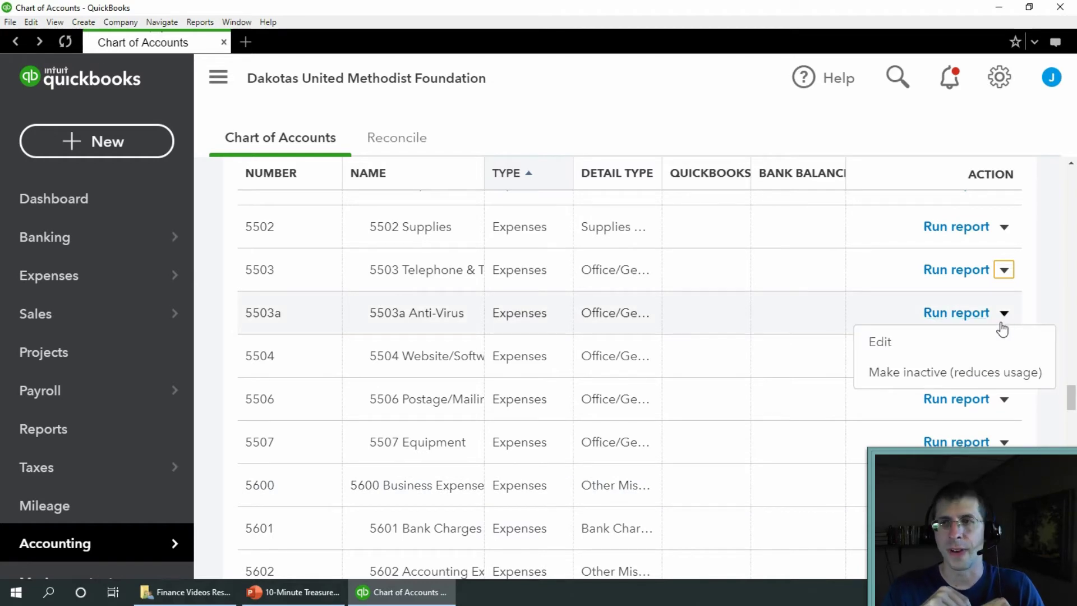
{"action": "left_click", "coordinate": [934, 342]}
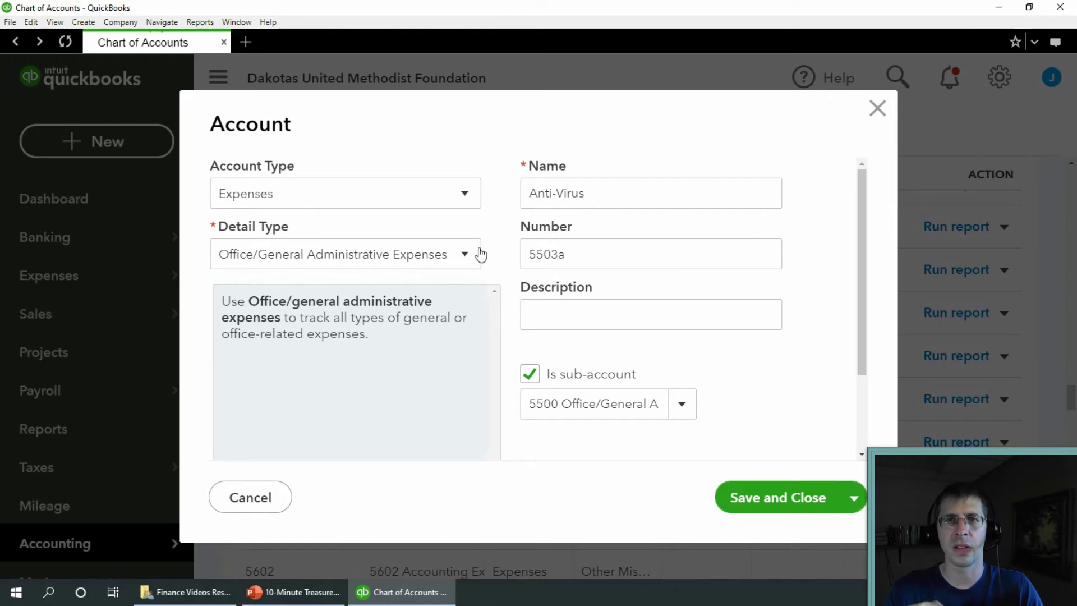
{"action": "left_click_drag", "start_coordinate": [603, 195], "coordinate": [498, 199]}
{"action": "key", "text": "ctrl+v"}
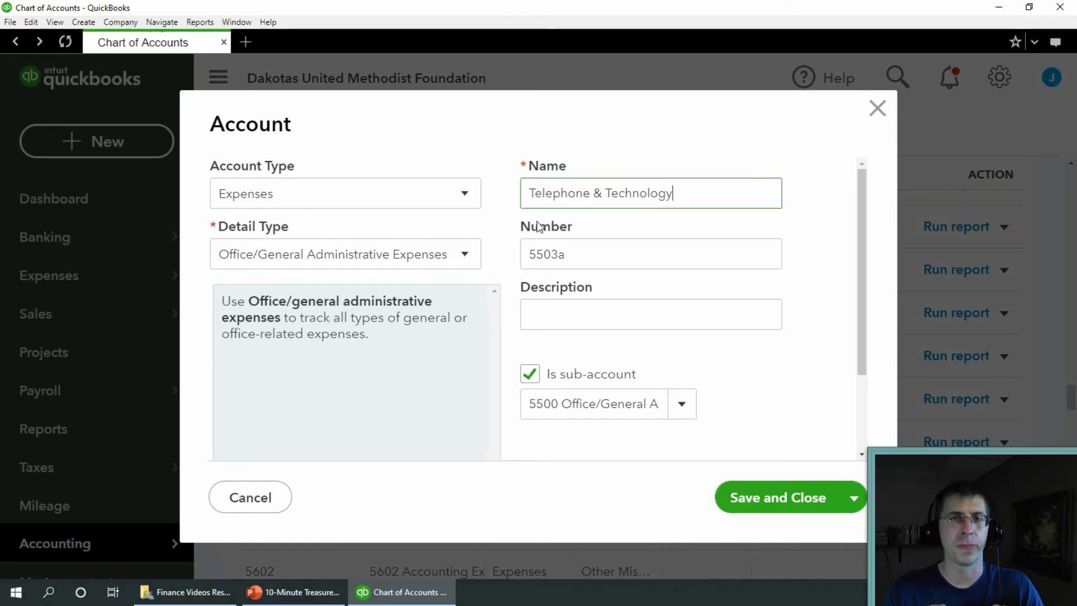
{"action": "double_click", "coordinate": [589, 262]}
{"action": "left_click", "coordinate": [588, 261]}
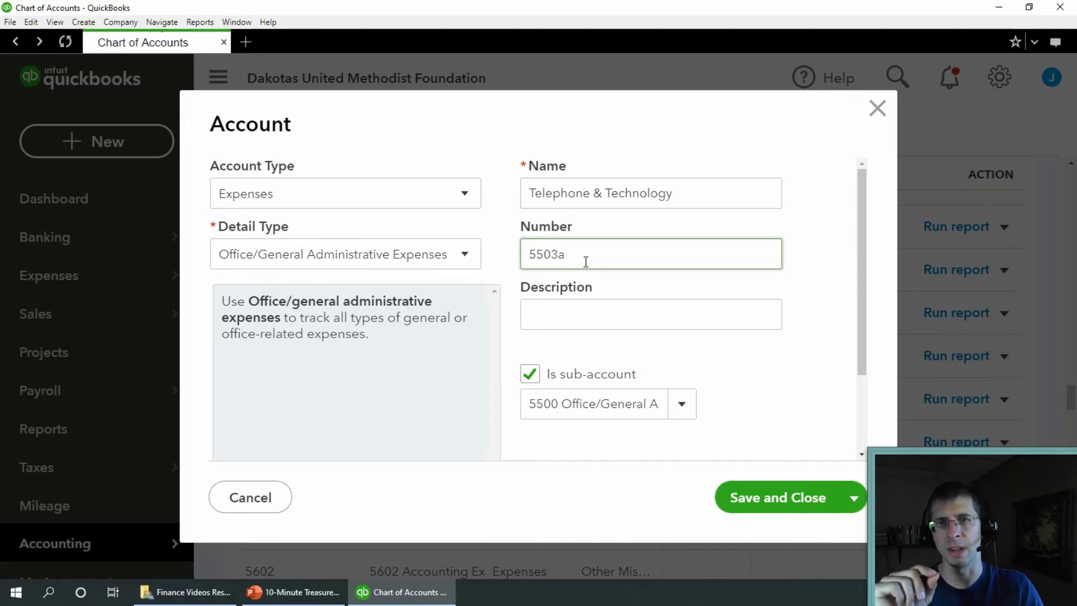
{"action": "key", "text": "BackSpace"}
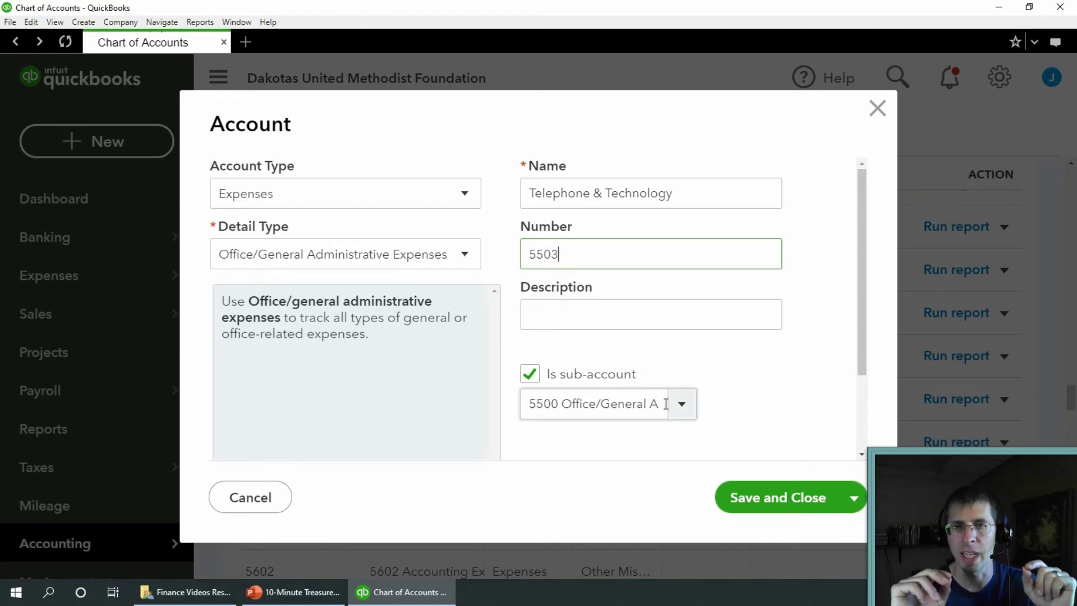
{"action": "left_click", "coordinate": [771, 491]}
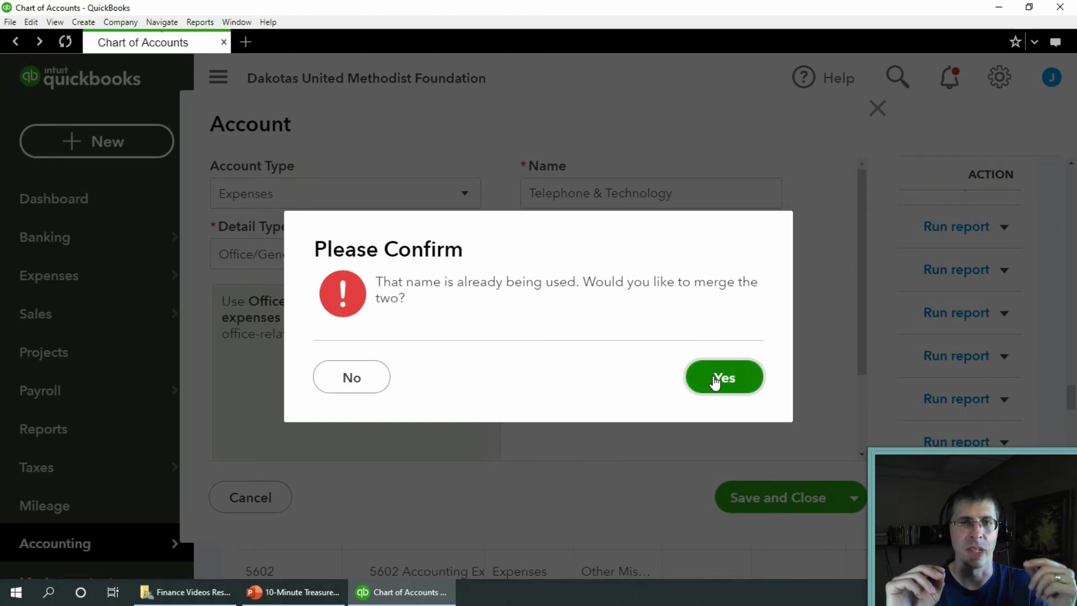
Accept the merge, remove the conflicting 5503 number, save, and confirm merging into Telephone & Technology.
{"action": "left_click", "coordinate": [715, 381]}
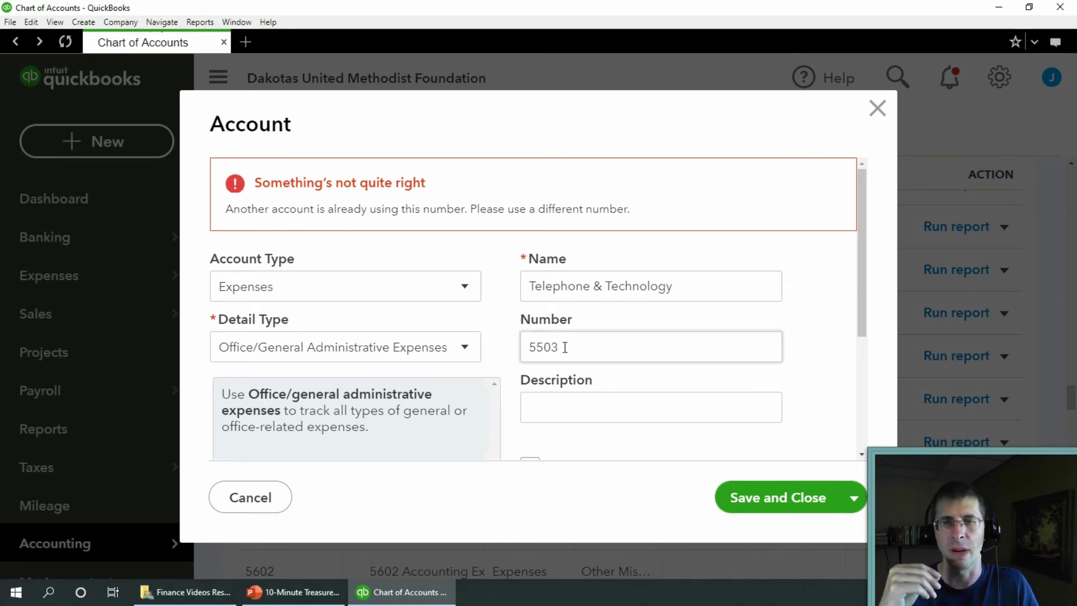
{"action": "left_click_drag", "start_coordinate": [562, 343], "coordinate": [500, 348]}
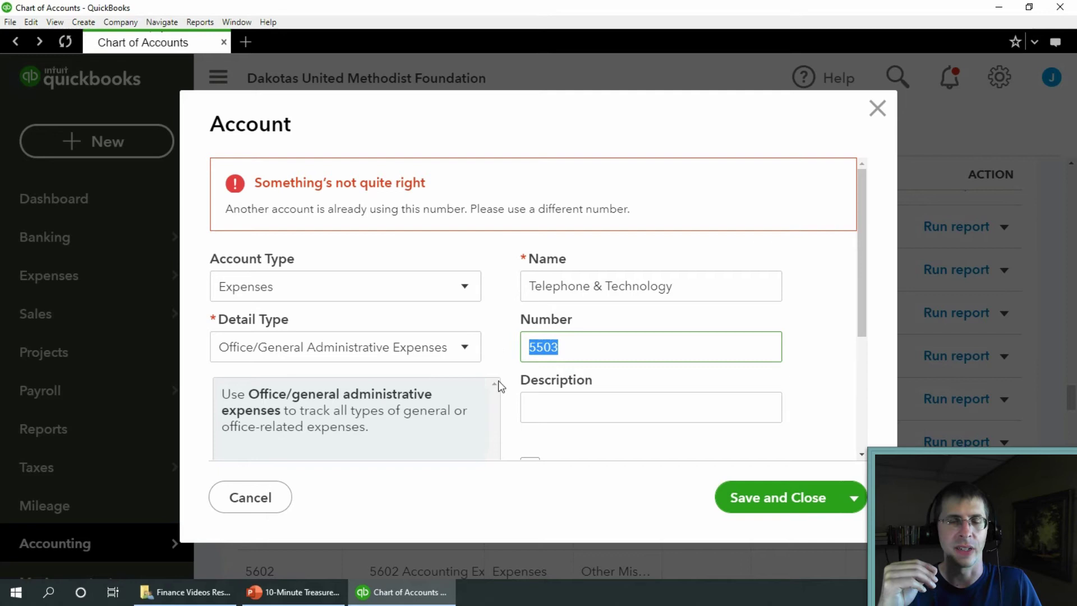
{"action": "key", "text": "BackSpace"}
{"action": "scroll", "coordinate": [698, 363], "scroll_direction": "down", "scroll_amount": 2}
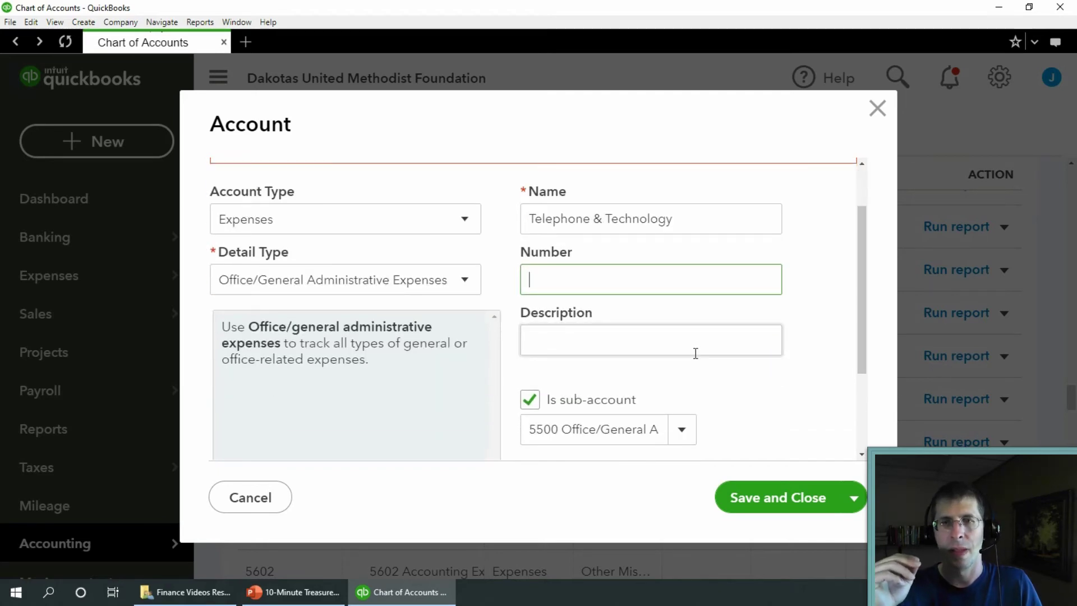
{"action": "left_click", "coordinate": [786, 500]}
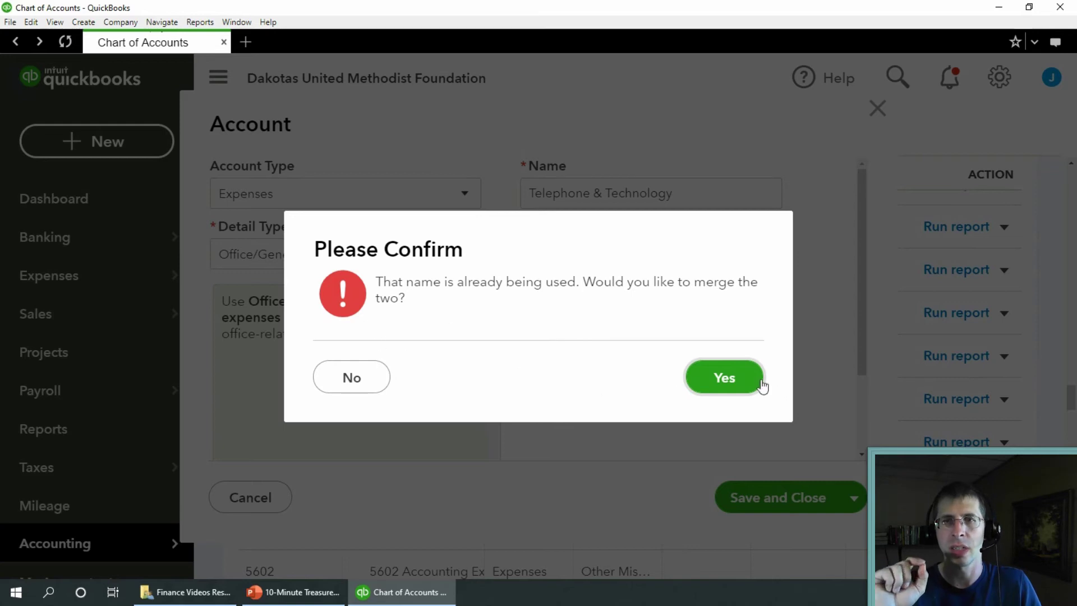
{"action": "left_click", "coordinate": [727, 377]}
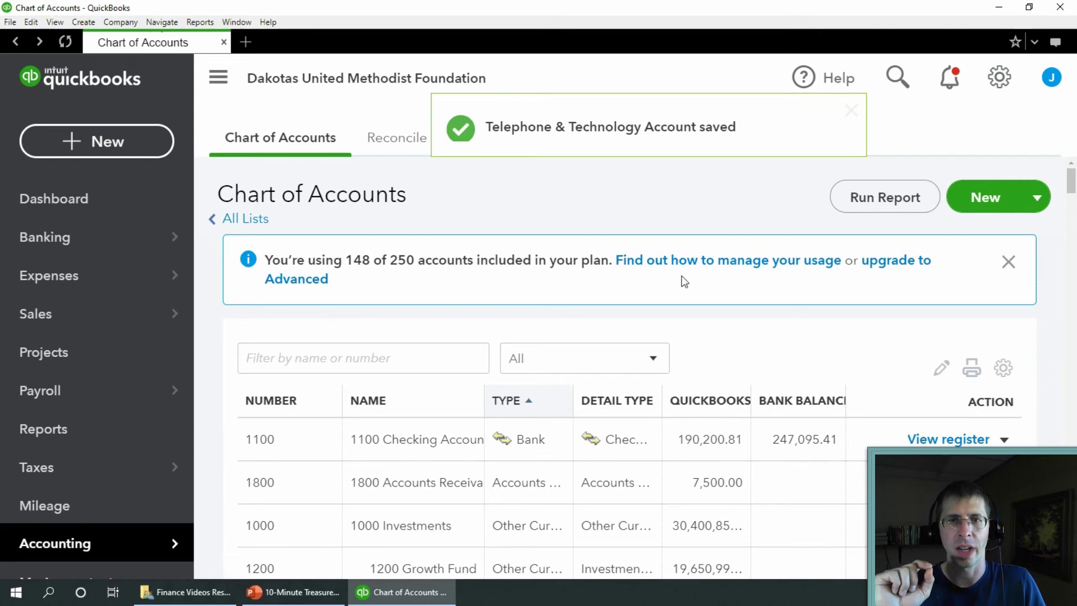
Scroll the Chart of Accounts to the 5500 expense accounts to confirm 5503a is gone.
{"action": "scroll", "coordinate": [668, 306], "scroll_direction": "down", "scroll_amount": 20}
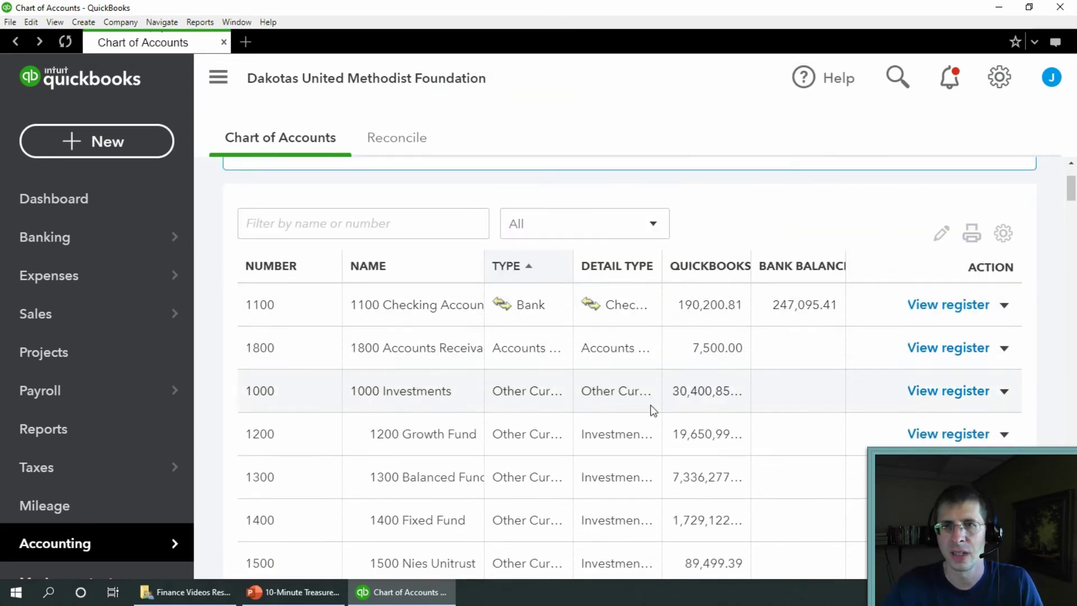
{"action": "scroll", "coordinate": [650, 406], "scroll_direction": "down", "scroll_amount": 20}
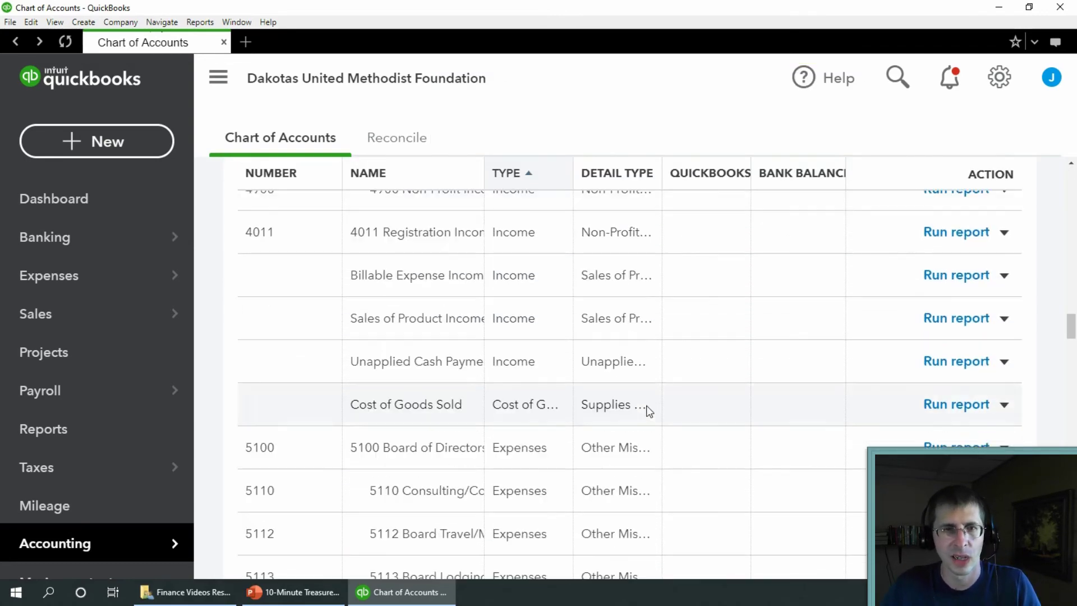
{"action": "scroll", "coordinate": [649, 411], "scroll_direction": "down", "scroll_amount": 10}
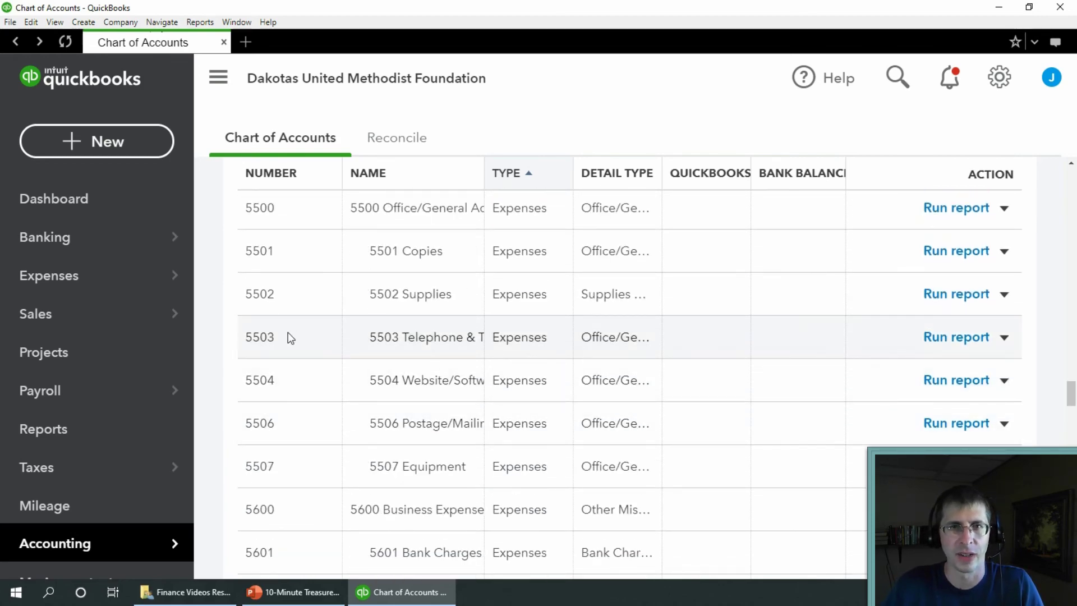
Run the 5503 Telephone & Technology QuickReport and highlight the 06/01/2020 Anti-Virus bill.
{"action": "left_click", "coordinate": [967, 337]}
{"action": "scroll", "coordinate": [607, 319], "scroll_direction": "down", "scroll_amount": 4}
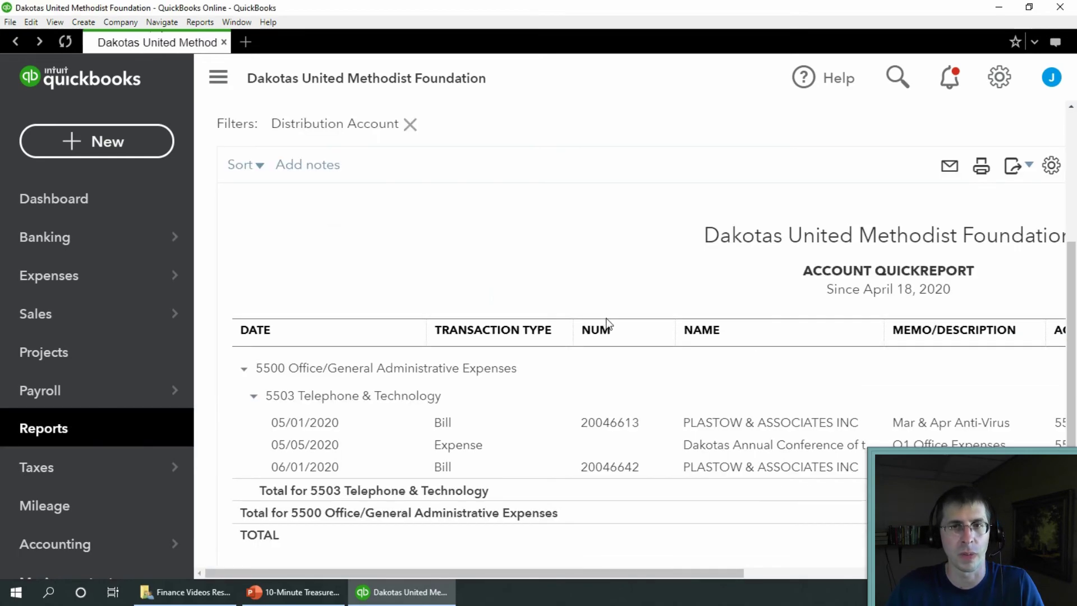
{"action": "scroll", "coordinate": [494, 292], "scroll_direction": "down", "scroll_amount": 1}
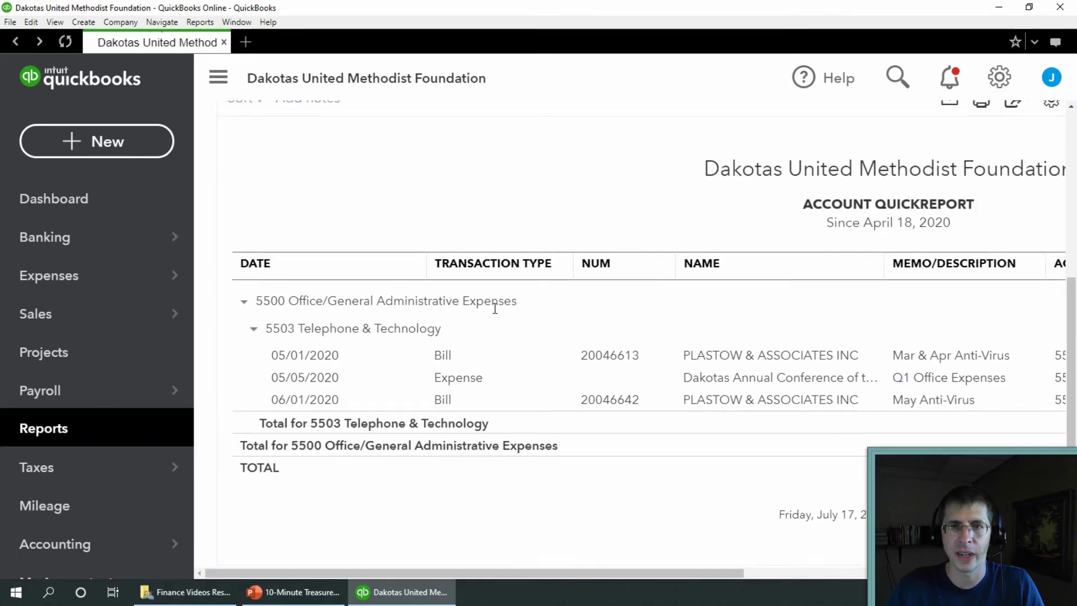
{"action": "left_click_drag", "start_coordinate": [259, 396], "coordinate": [991, 403]}
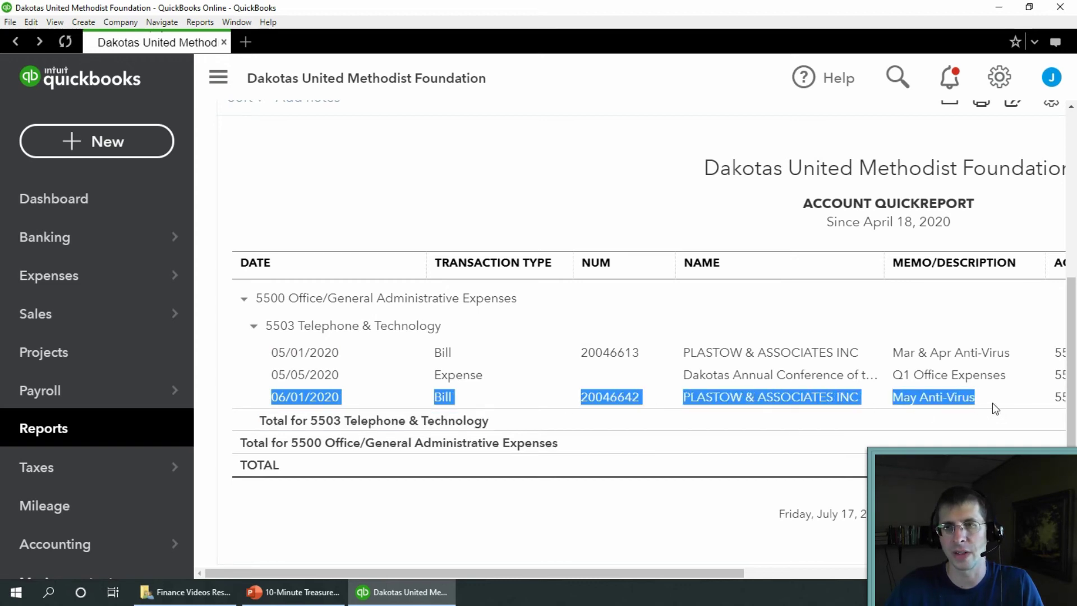